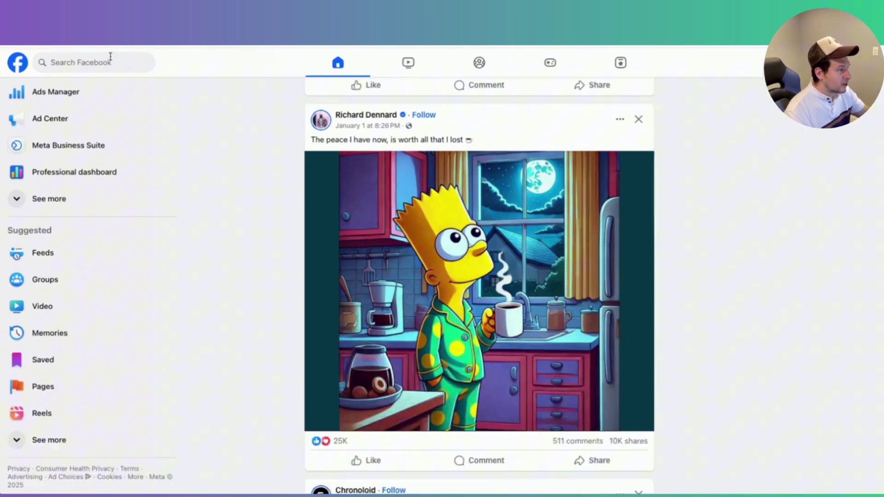
Search Facebook for 'small business owners in los angeles'
{"action": "left_click", "coordinate": [94, 57]}
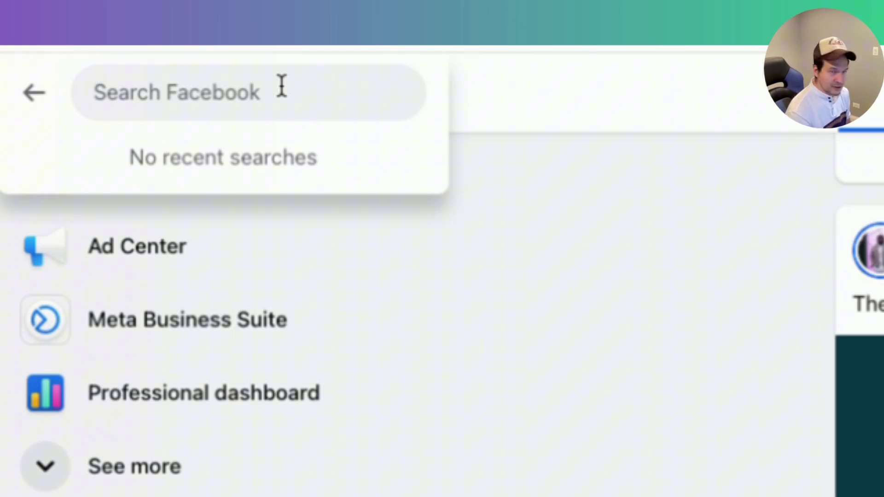
{"action": "type", "text": "small "}
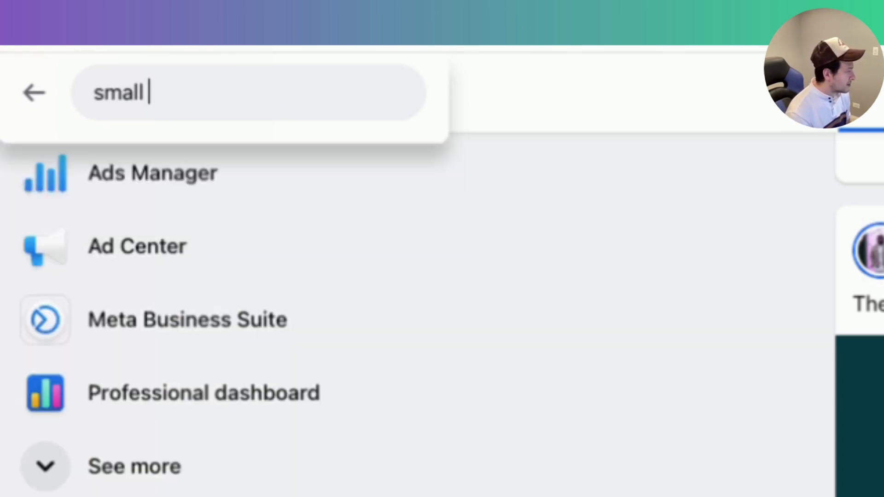
{"action": "type", "text": "business owners in"}
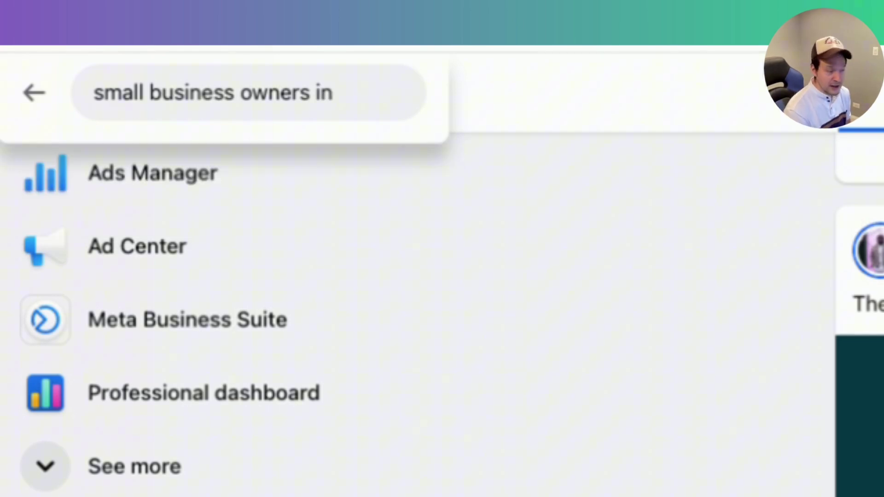
{"action": "type", "text": " los angel"}
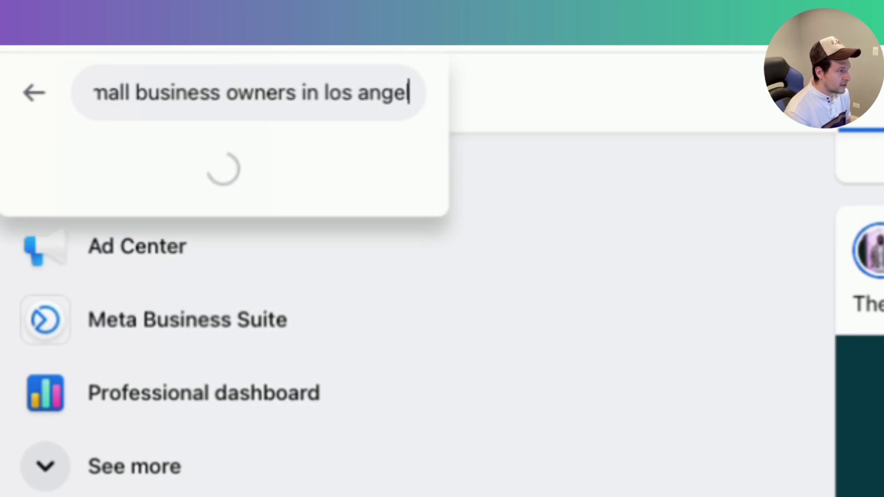
{"action": "type", "text": "es"}
{"action": "key", "text": "Return"}
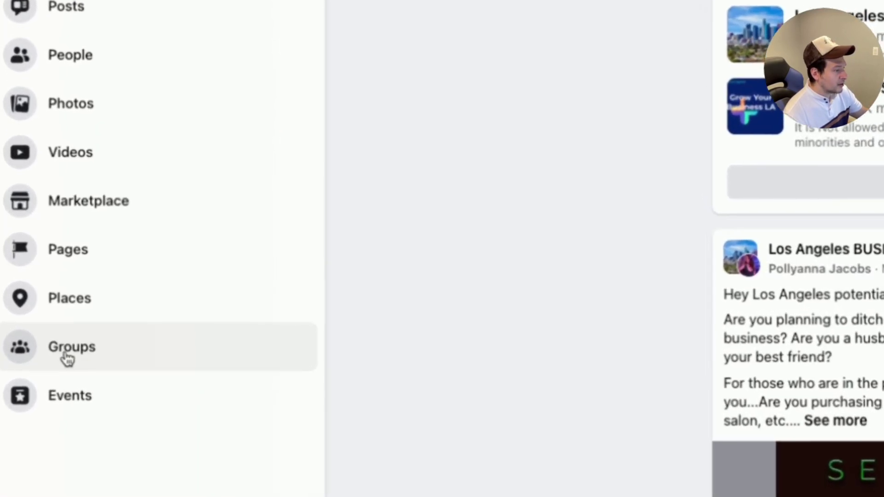
Filter the results to Groups and open the Los Angeles BUSINESS OWNERS ASSOCIATION group
{"action": "left_click", "coordinate": [69, 335]}
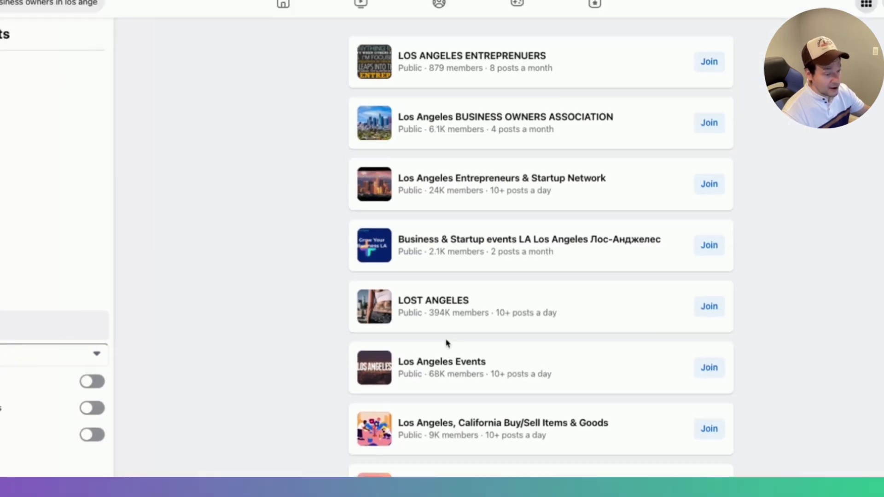
{"action": "mouse_move", "coordinate": [430, 365]}
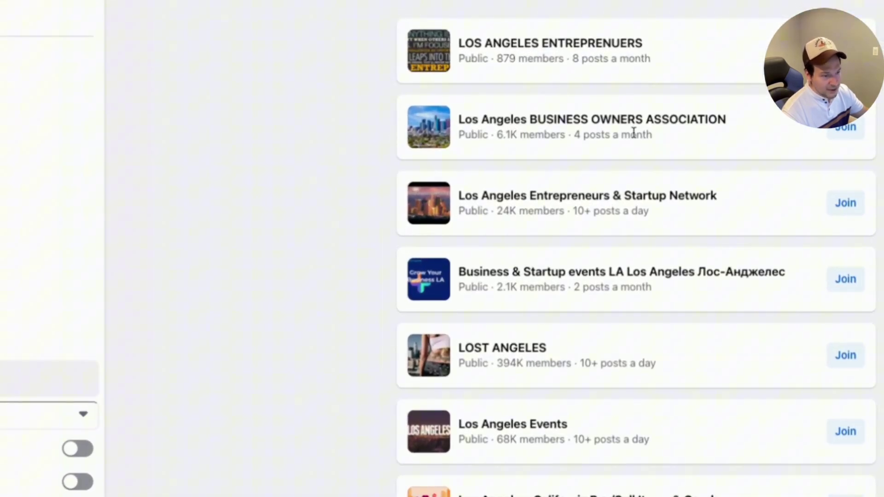
{"action": "left_click", "coordinate": [691, 121]}
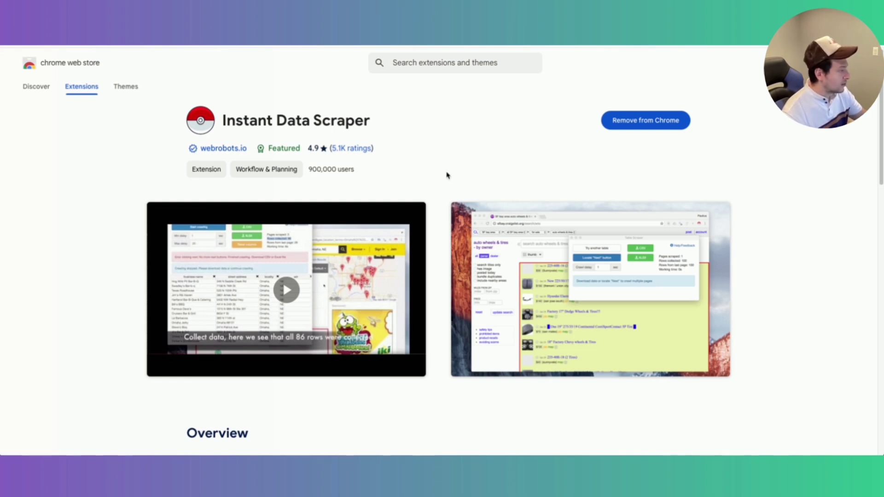
Check the Instant Data Scraper listing to confirm it's already added to Chrome
{"action": "scroll", "coordinate": [372, 164], "scroll_direction": "down", "scroll_amount": 1}
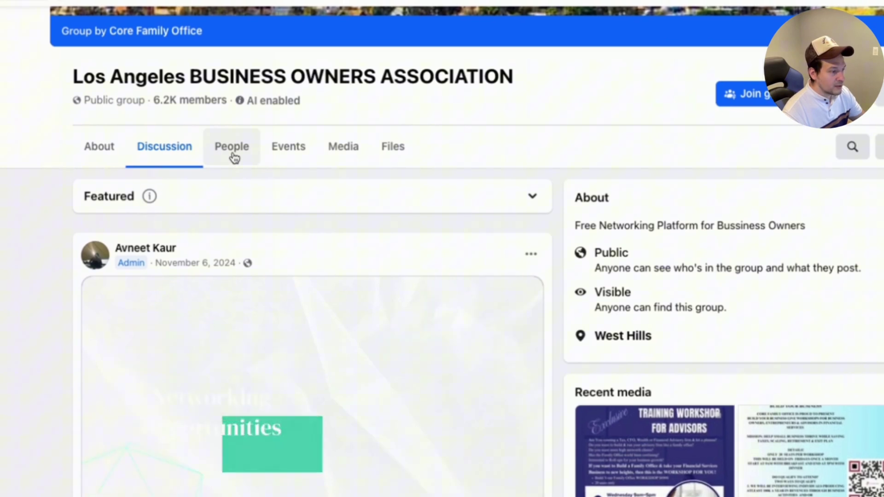
Show the group's People list with its admins and 6,166 members
{"action": "left_click", "coordinate": [232, 159]}
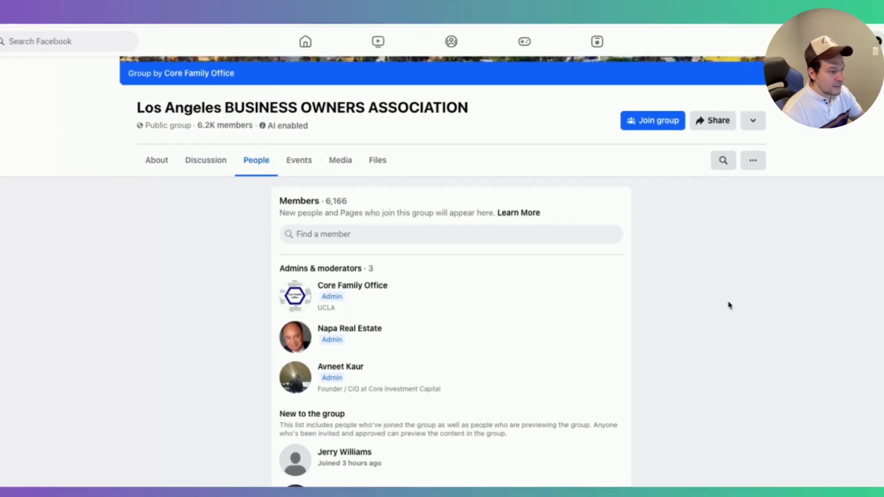
{"action": "scroll", "coordinate": [859, 341], "scroll_direction": "down", "scroll_amount": 3}
{"action": "scroll", "coordinate": [567, 273], "scroll_direction": "up", "scroll_amount": 1}
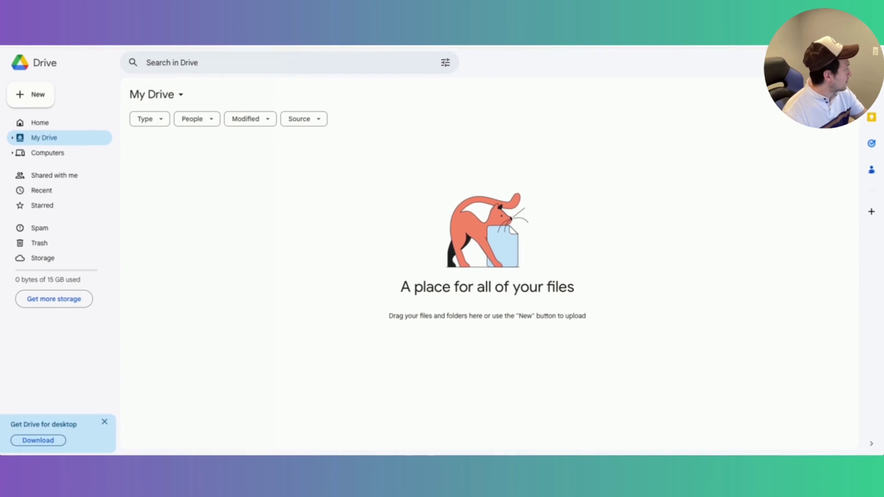
Upload facebook.csv to My Drive and create a new folder named Leads
{"action": "left_click_drag", "start_coordinate": [0, 205], "coordinate": [522, 228]}
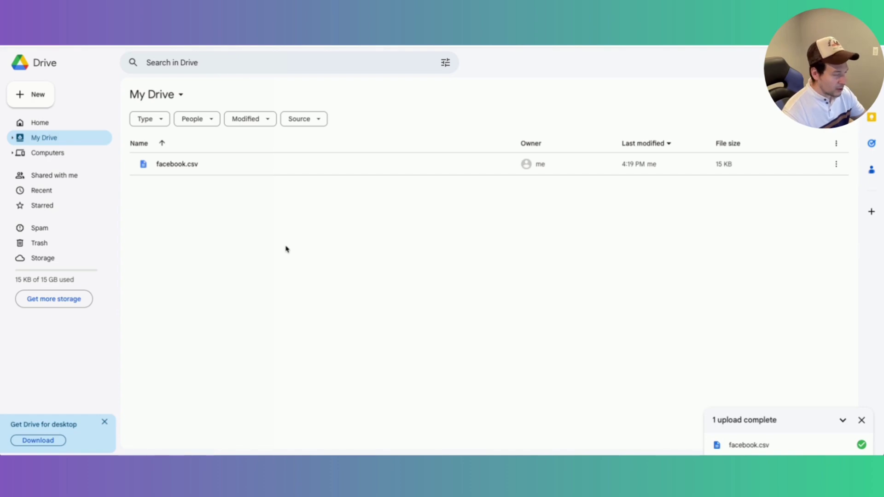
{"action": "left_click", "coordinate": [31, 94]}
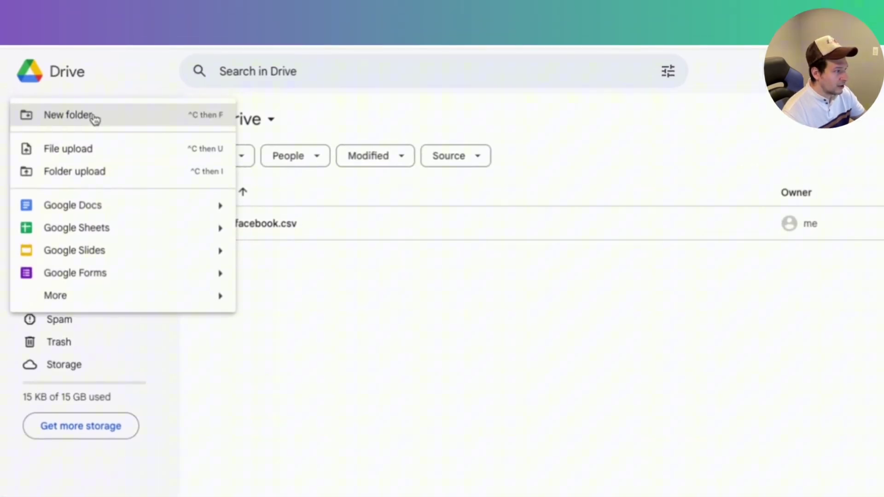
{"action": "left_click", "coordinate": [572, 359]}
{"action": "left_click", "coordinate": [11, 33]}
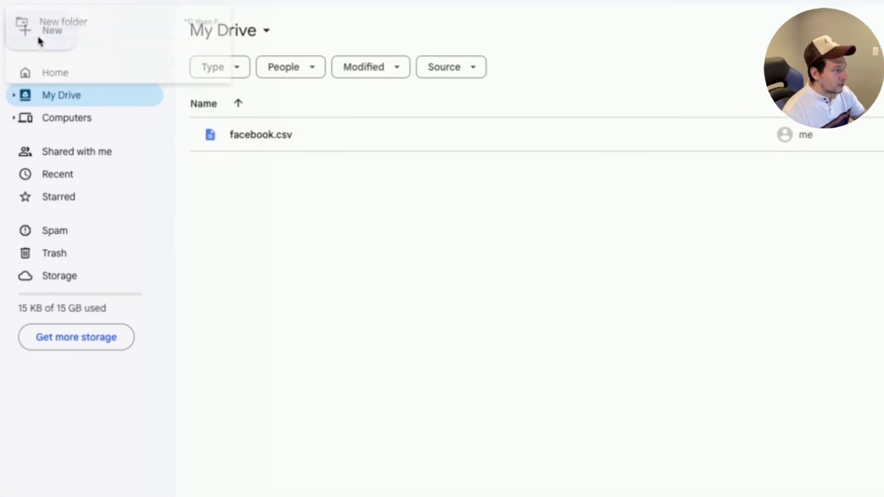
{"action": "left_click", "coordinate": [56, 30]}
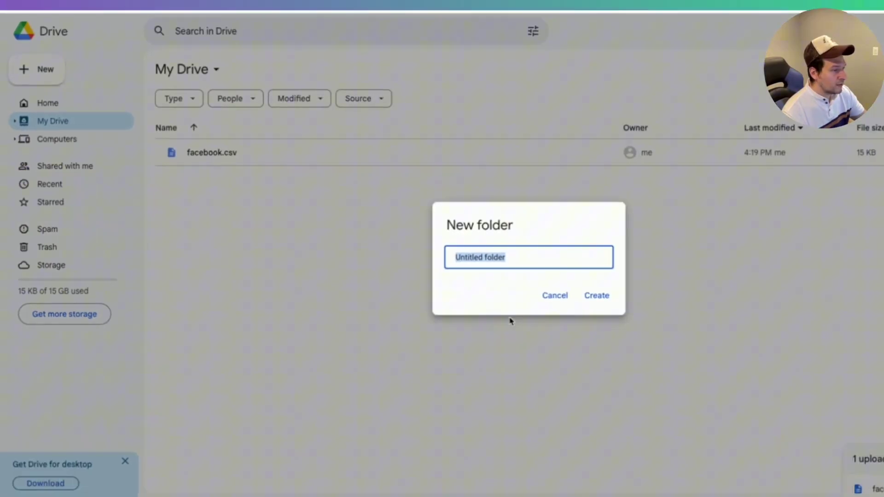
{"action": "type", "text": "Leads"}
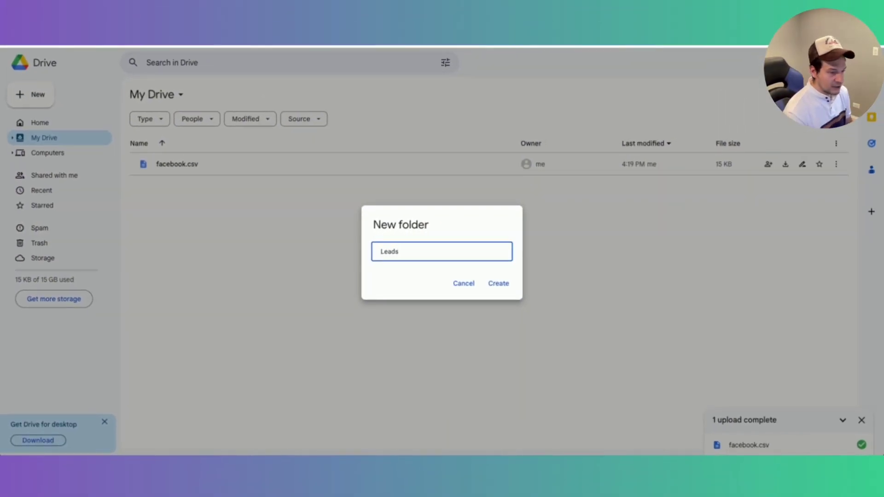
{"action": "left_click", "coordinate": [498, 283]}
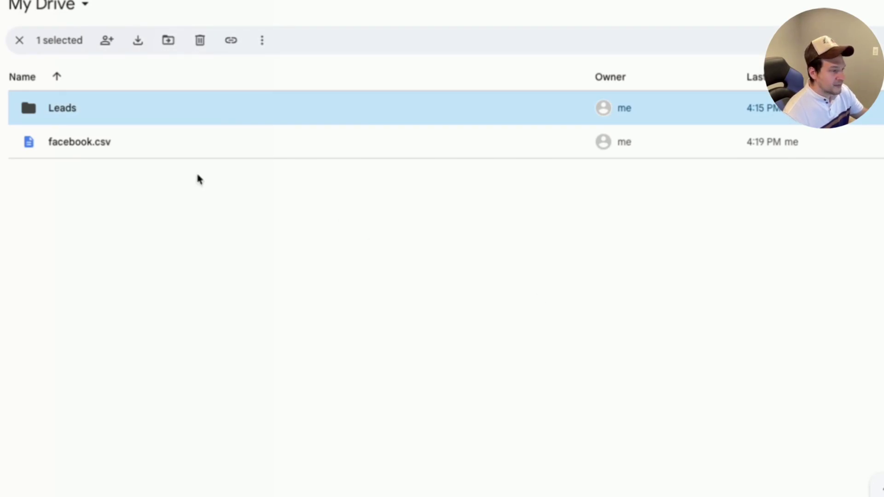
Move facebook.csv into the Leads folder and open it with Google Sheets
{"action": "left_click", "coordinate": [97, 141]}
{"action": "left_click_drag", "start_coordinate": [98, 142], "coordinate": [95, 112]}
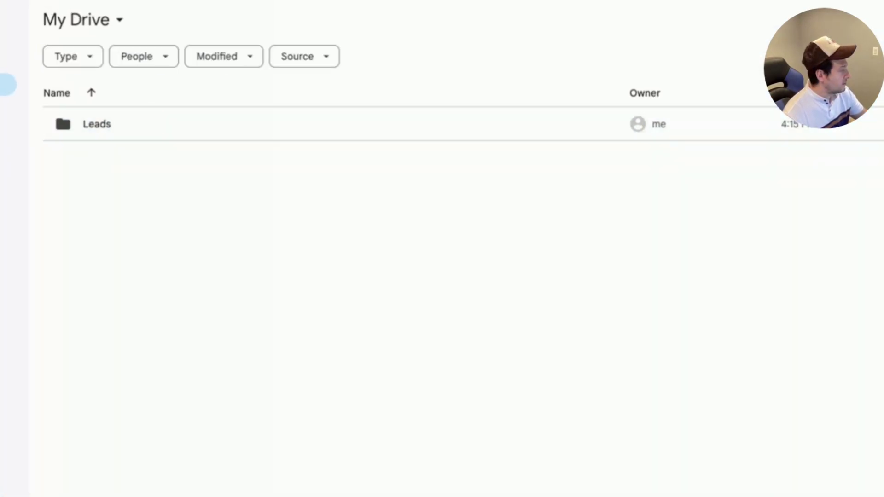
{"action": "left_click", "coordinate": [104, 124]}
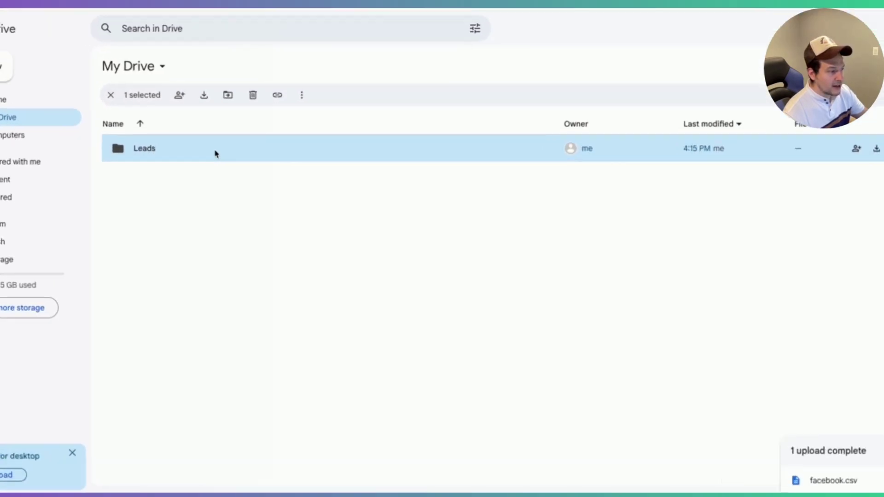
{"action": "double_click", "coordinate": [215, 152]}
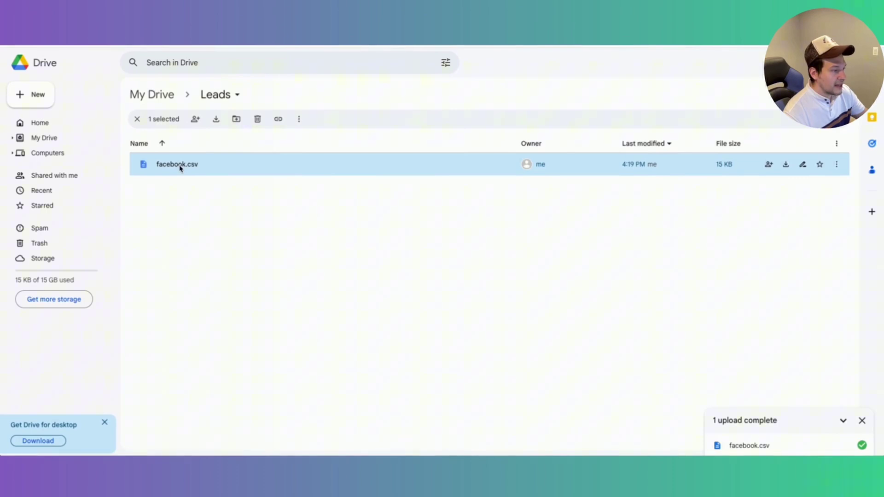
{"action": "right_click", "coordinate": [180, 166]}
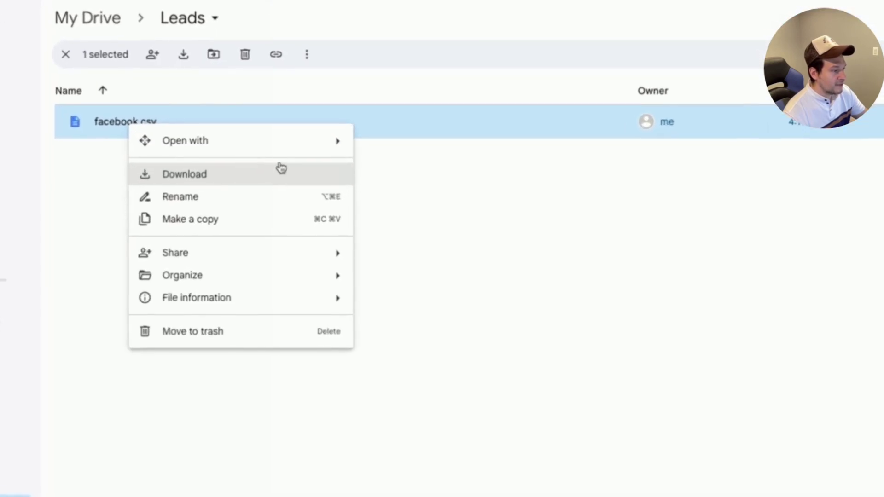
{"action": "mouse_move", "coordinate": [282, 154]}
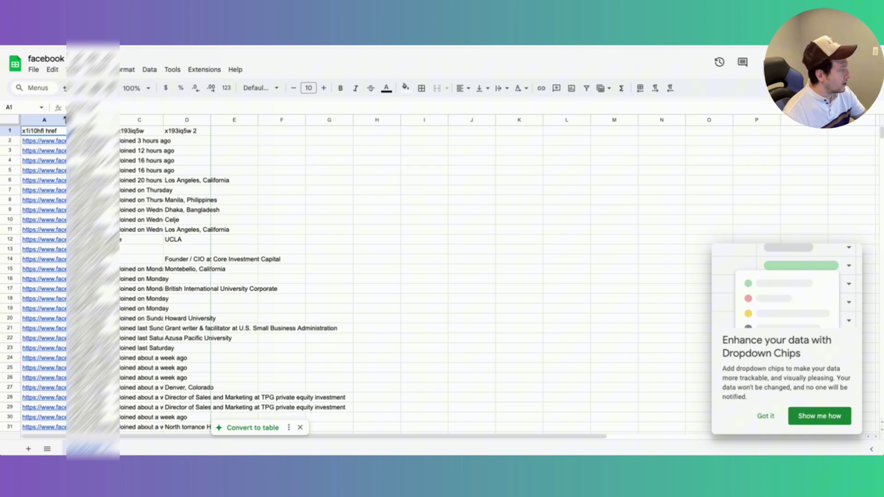
Widen columns A and C, and rename the A1 header to 'Page'
{"action": "left_click_drag", "start_coordinate": [65, 119], "coordinate": [120, 119]}
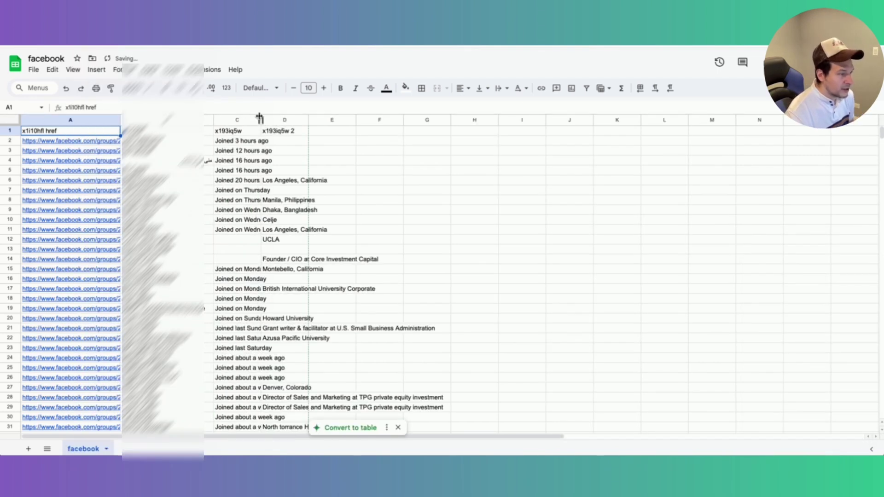
{"action": "left_click_drag", "start_coordinate": [259, 118], "coordinate": [425, 120]}
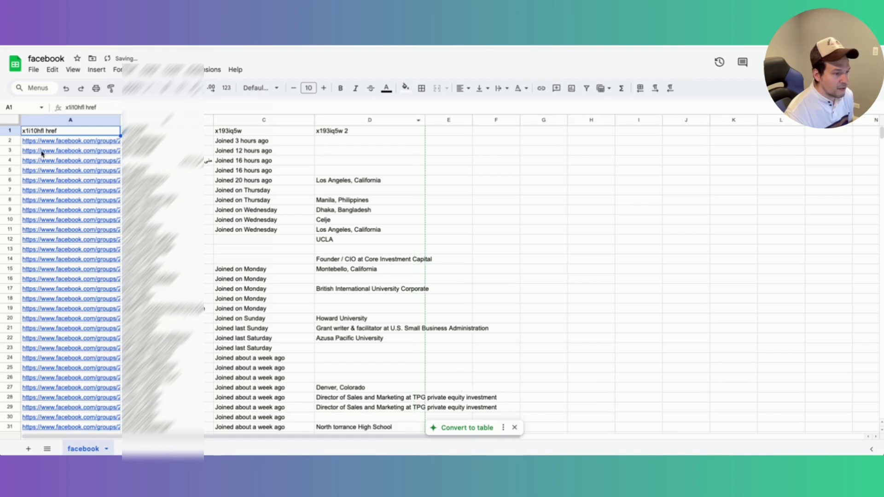
{"action": "left_click_drag", "start_coordinate": [119, 120], "coordinate": [129, 119]}
{"action": "double_click", "coordinate": [57, 131]}
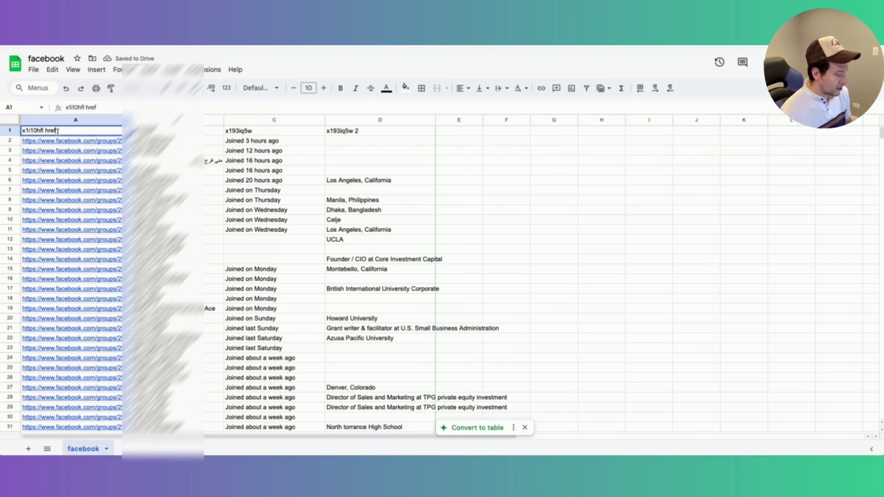
{"action": "key", "text": "BackSpace"}
{"action": "key", "text": "BackSpace"}
{"action": "key", "text": "BackSpace"}
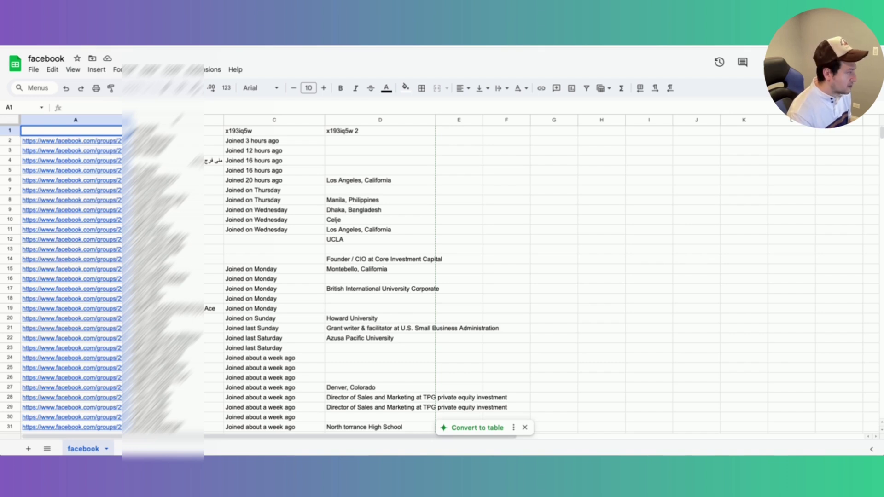
{"action": "type", "text": "age"}
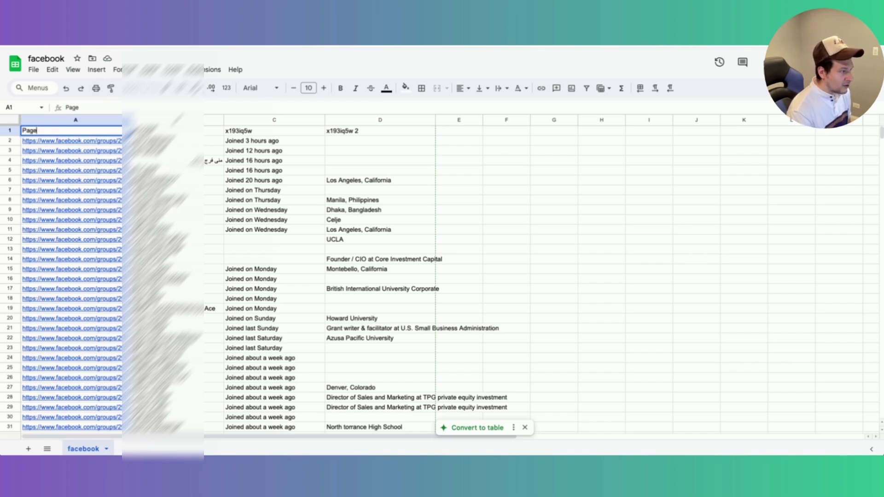
{"action": "key", "text": "Tab"}
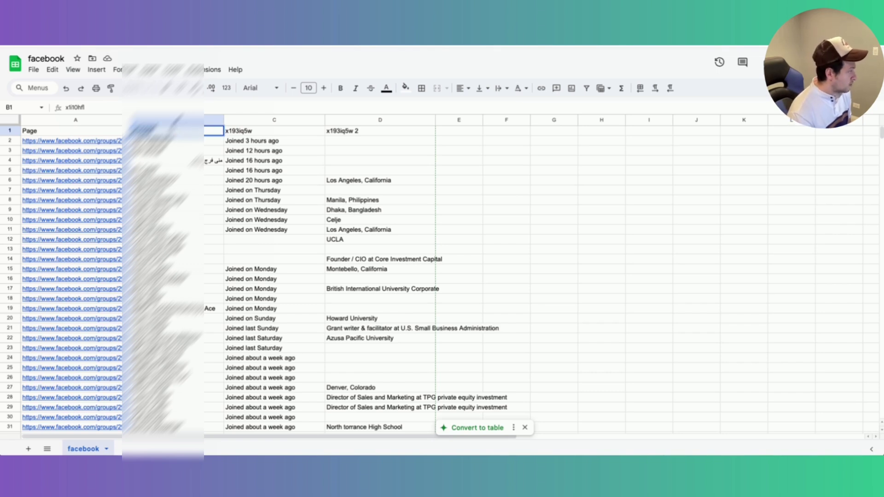
Label C1 'Date Joined', D1 'Info' and E1 'First Name', widening column E
{"action": "key", "text": "Tab"}
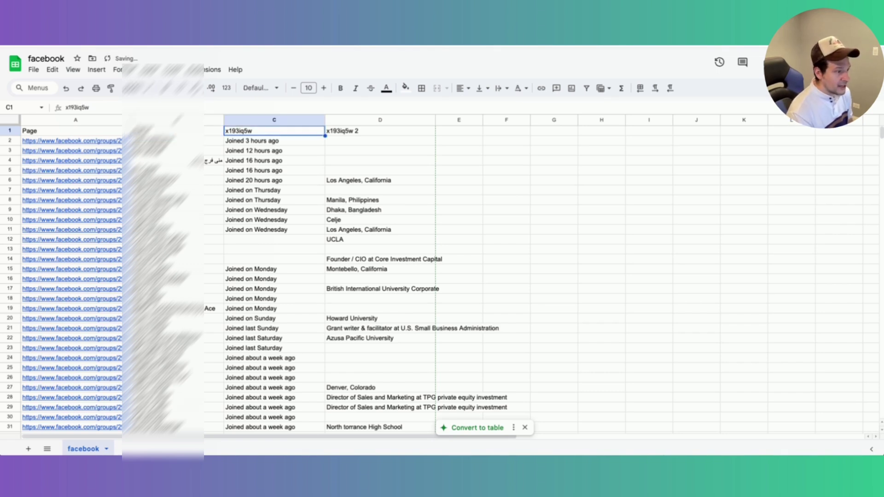
{"action": "type", "text": "Dat"}
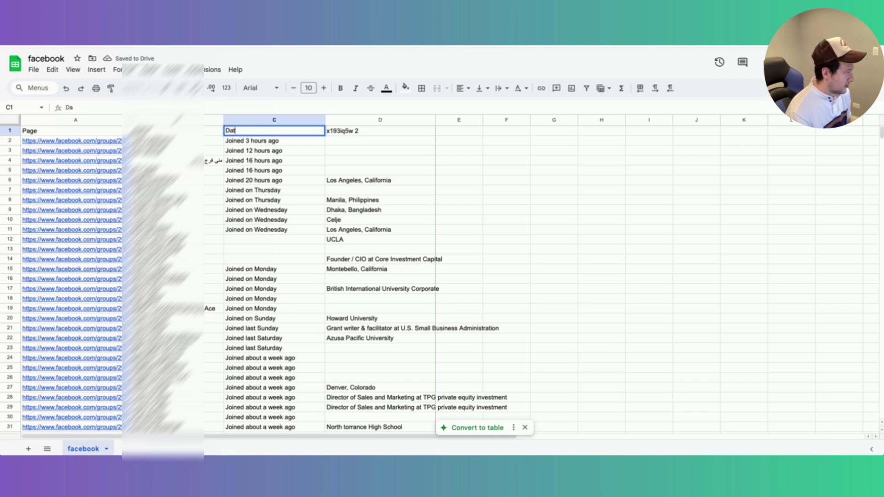
{"action": "type", "text": "e Joined"}
{"action": "key", "text": "Tab"}
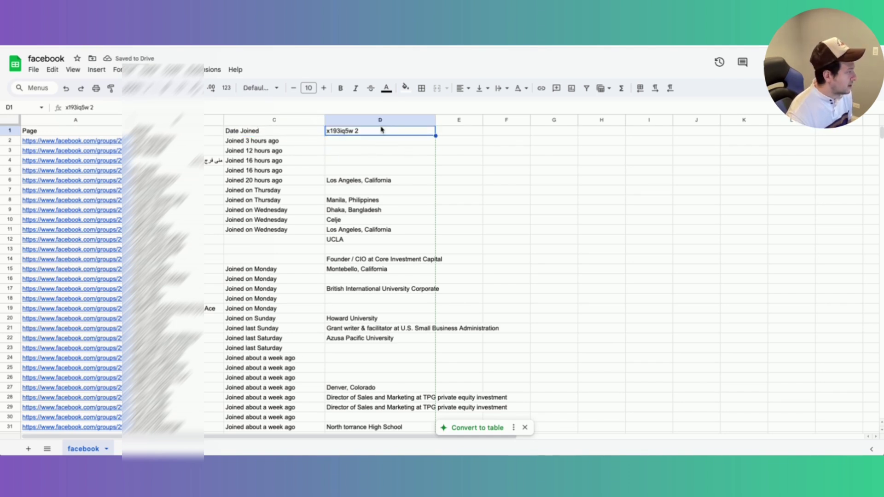
{"action": "type", "text": "Info"}
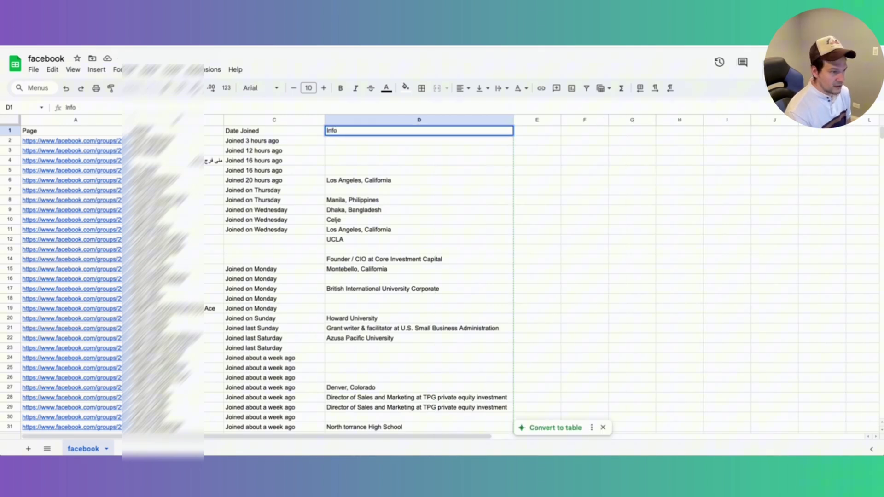
{"action": "key", "text": "Tab"}
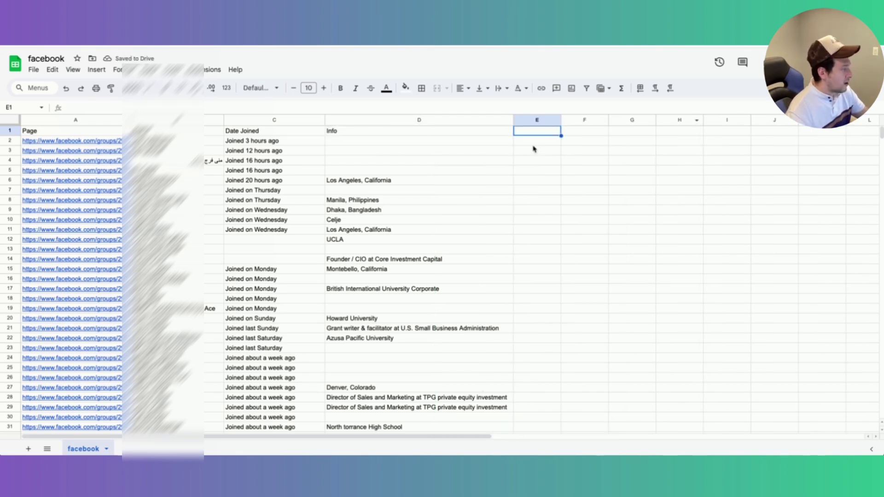
{"action": "left_click_drag", "start_coordinate": [561, 119], "coordinate": [603, 119]}
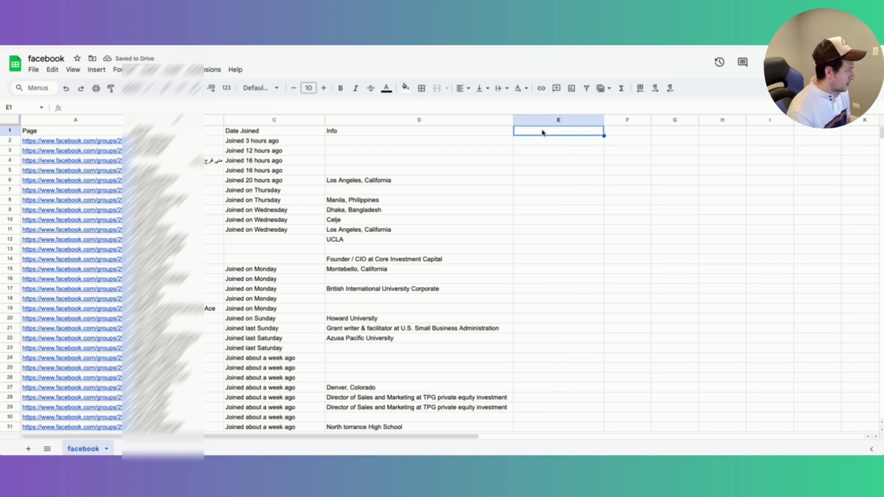
{"action": "type", "text": "First Name"}
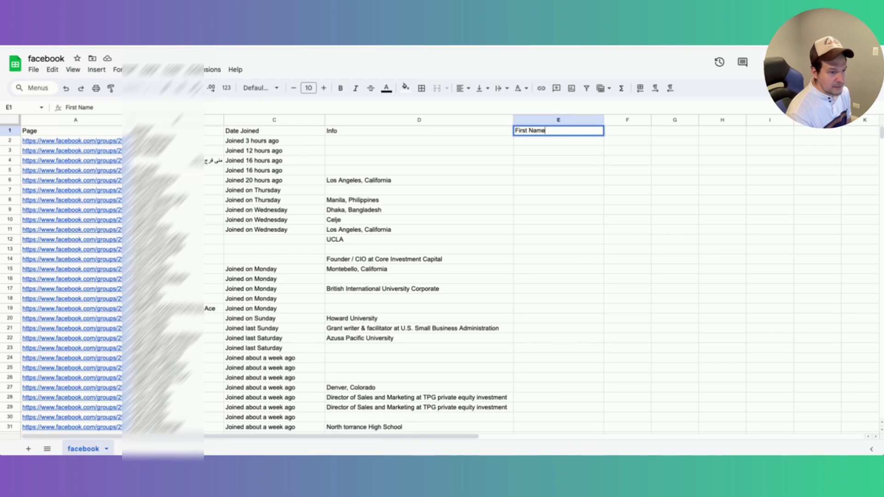
{"action": "key", "text": "Return"}
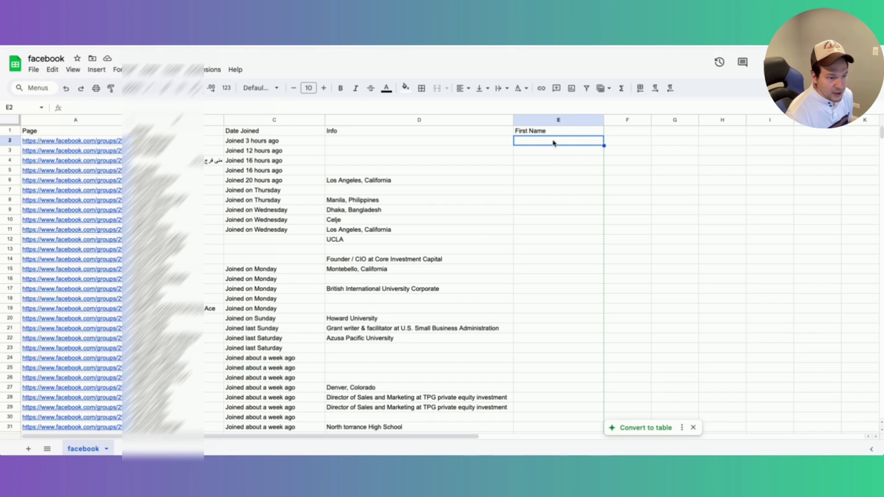
Enter =LEFT(B2,FIND(" ",B2)-1) in E2 to extract the member's first name
{"action": "key", "text": "ctrl+v"}
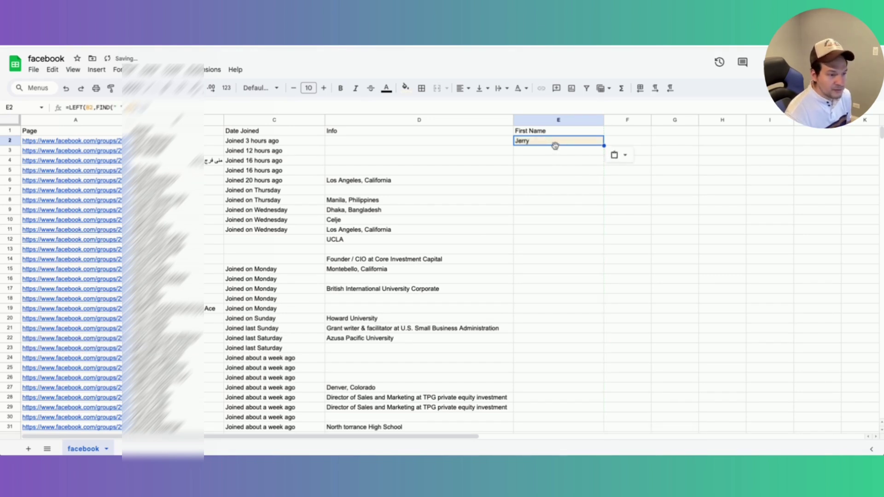
{"action": "double_click", "coordinate": [555, 142]}
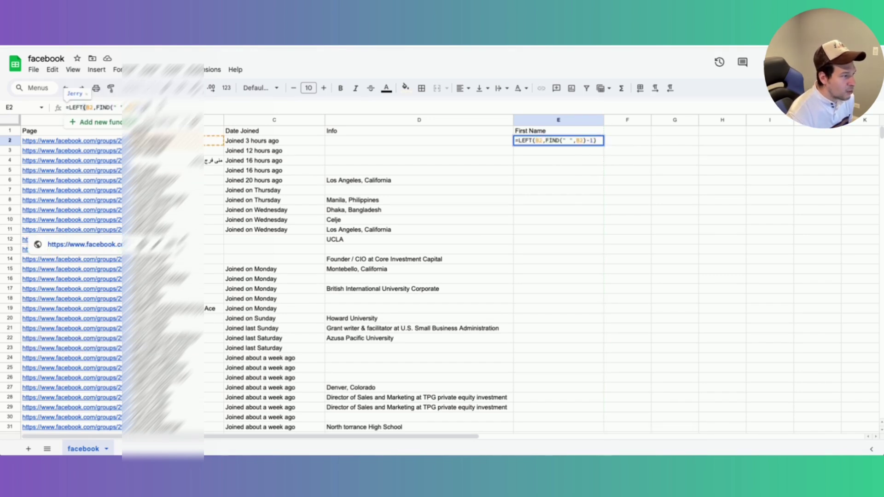
{"action": "triple_click", "coordinate": [121, 110]}
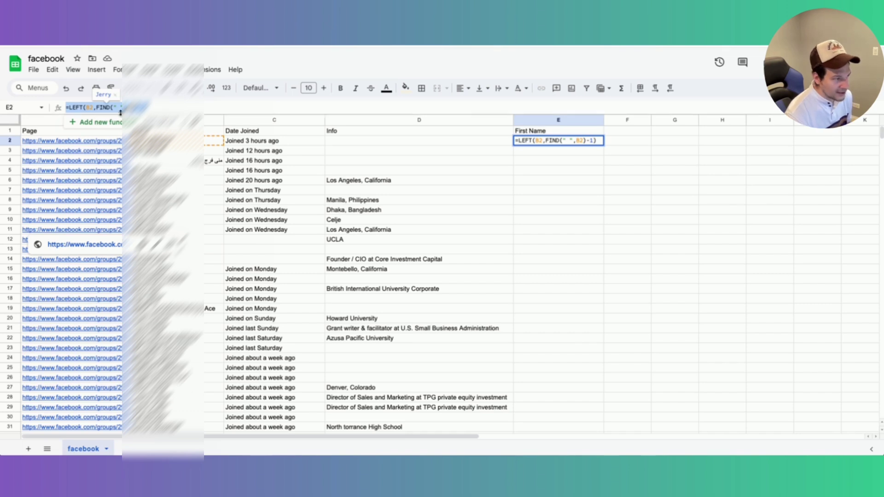
{"action": "left_click", "coordinate": [582, 163]}
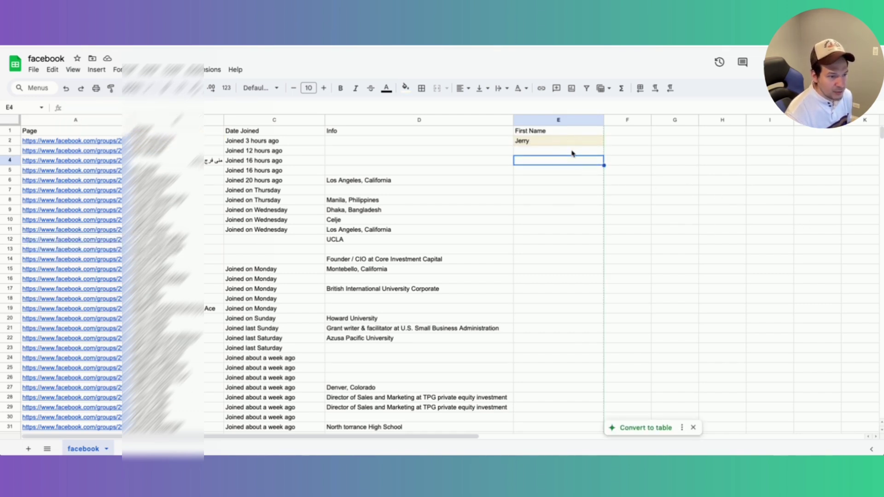
{"action": "left_click", "coordinate": [572, 153]}
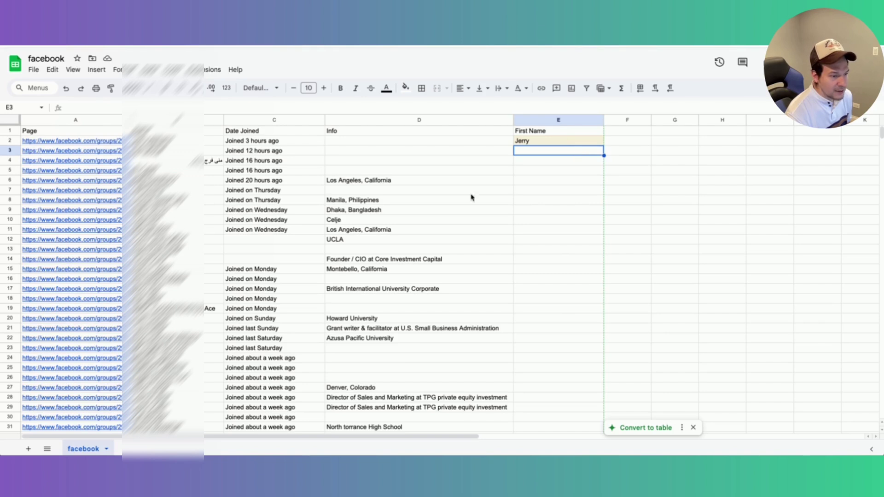
{"action": "left_click", "coordinate": [572, 142]}
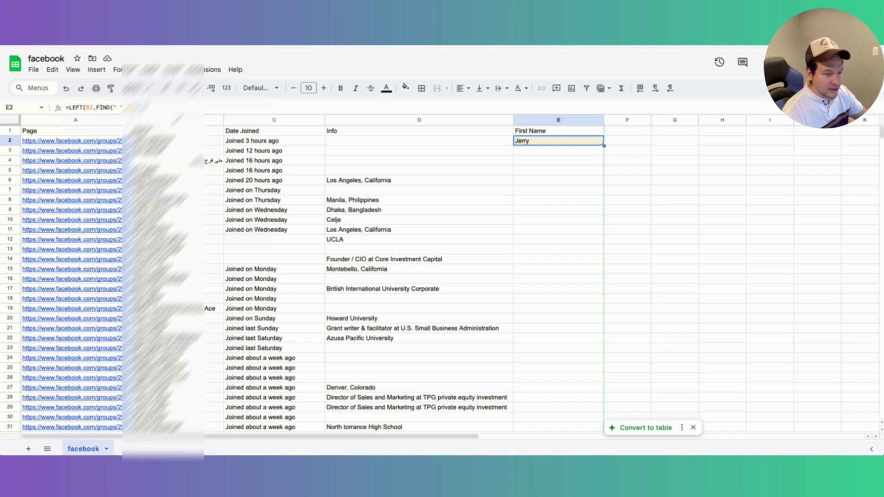
Fill the E2 formula down to row 114 and check the #VALUE! error in E7
{"action": "left_click_drag", "start_coordinate": [603, 146], "coordinate": [584, 451]}
{"action": "scroll", "coordinate": [543, 167], "scroll_direction": "up", "scroll_amount": 20}
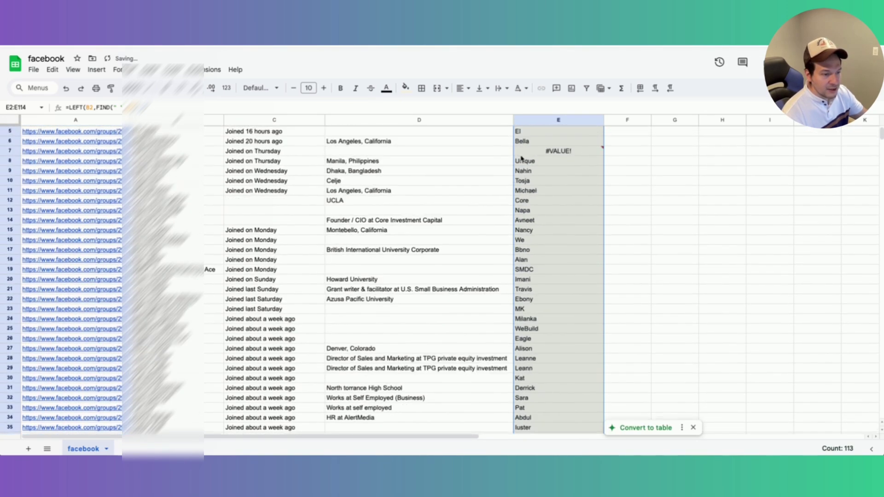
{"action": "scroll", "coordinate": [529, 159], "scroll_direction": "up", "scroll_amount": 2}
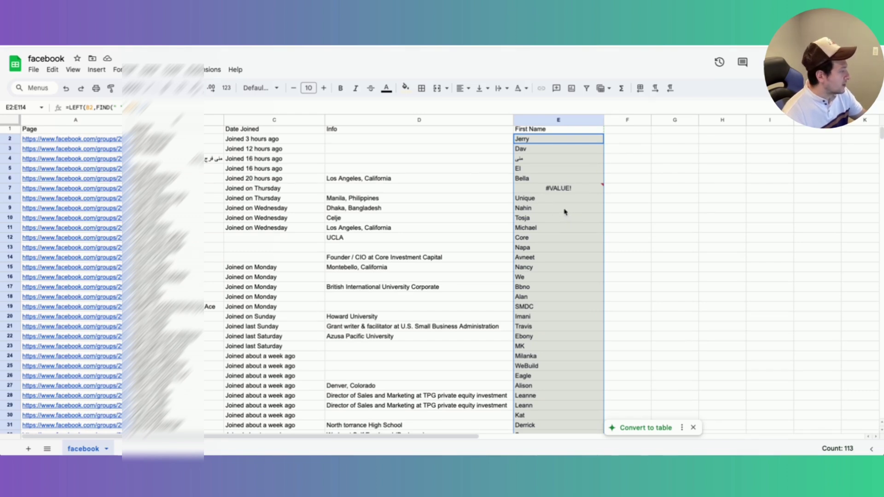
{"action": "left_click", "coordinate": [672, 178]}
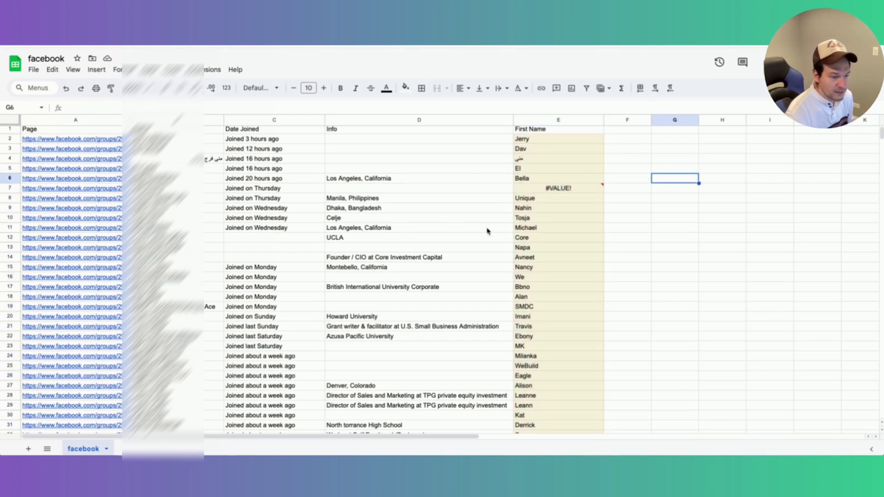
{"action": "key", "text": "Down"}
{"action": "key", "text": "Down"}
{"action": "key", "text": "Down"}
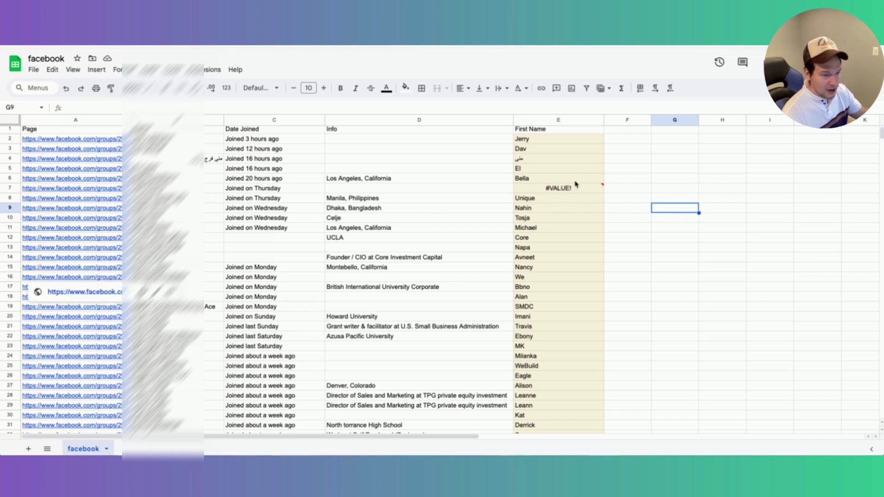
{"action": "left_click", "coordinate": [575, 189]}
{"action": "left_click", "coordinate": [629, 161]}
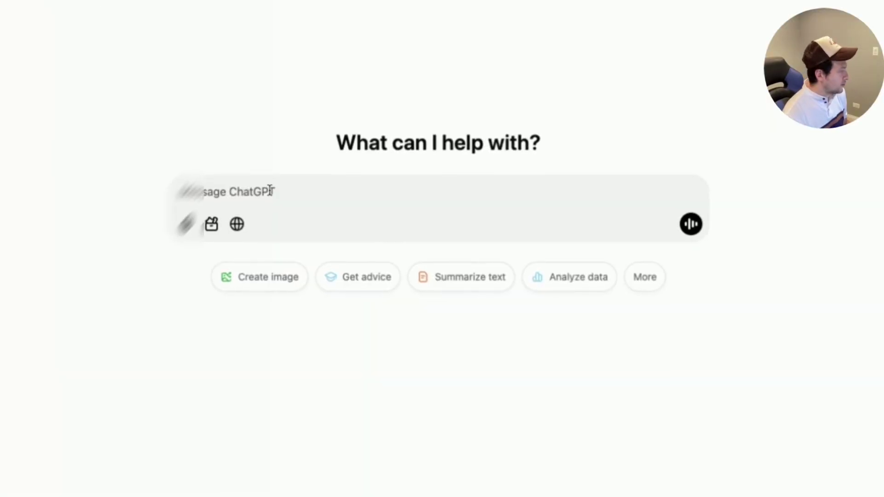
Ask ChatGPT for a casual outreach template with [First Name] and [Group Name] placeholders, then copy it
{"action": "type", "text": "e a warm, 180-200-character outreach message incorporating the recipient's first name and group name. The tone should be casual and suggest AI benefits for their business."}
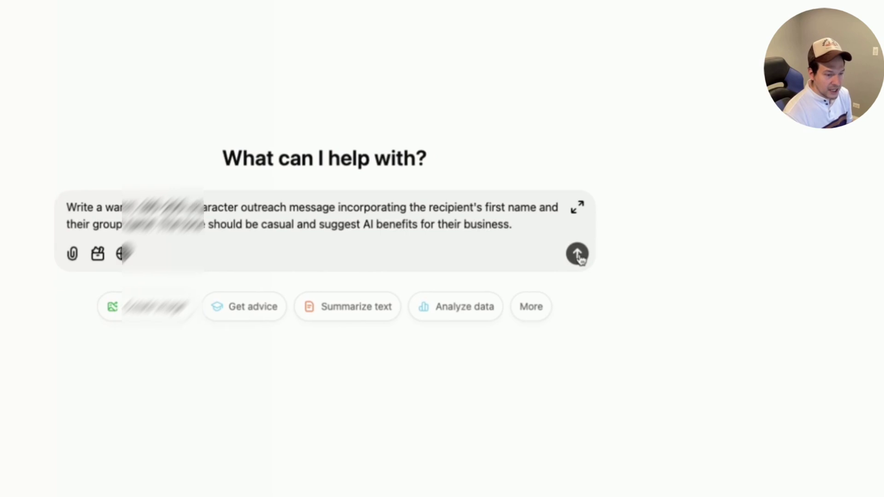
{"action": "left_click", "coordinate": [577, 254]}
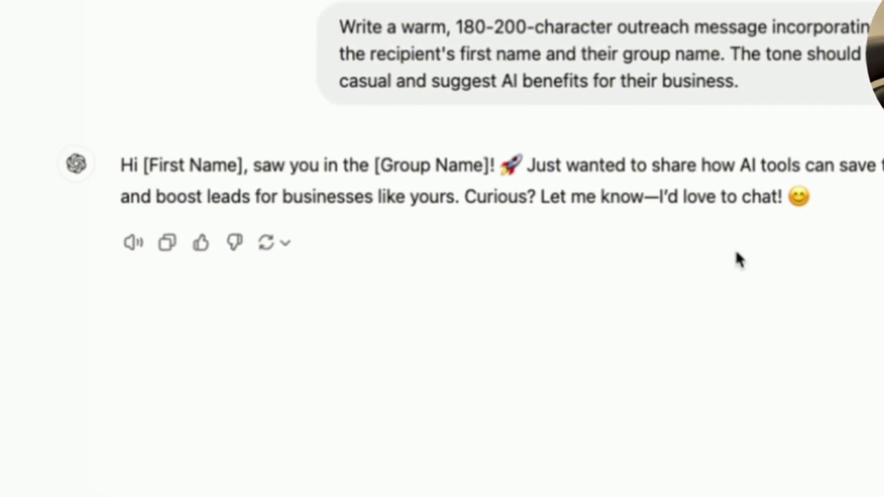
{"action": "left_click", "coordinate": [168, 243]}
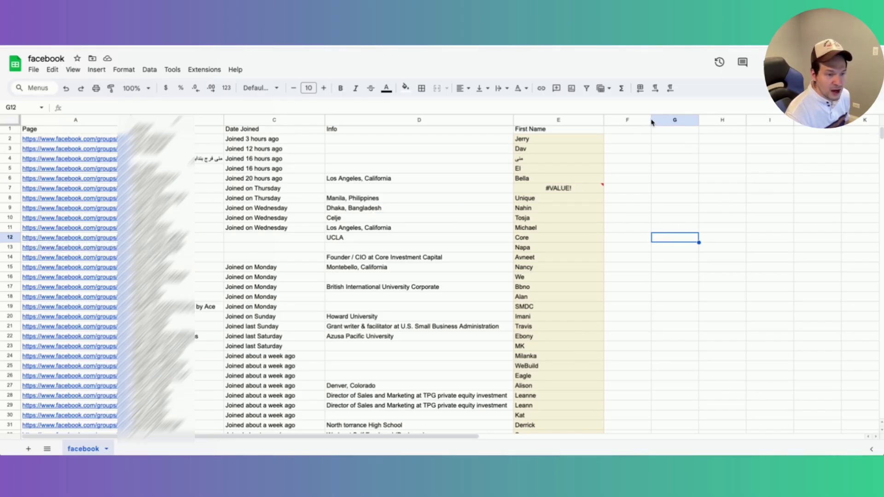
Add a Message header in F1 and put the ="Hi "&E2&… greeting formula in F2
{"action": "left_click_drag", "start_coordinate": [651, 121], "coordinate": [678, 120]}
{"action": "left_click", "coordinate": [641, 131]}
{"action": "type", "text": "Message"}
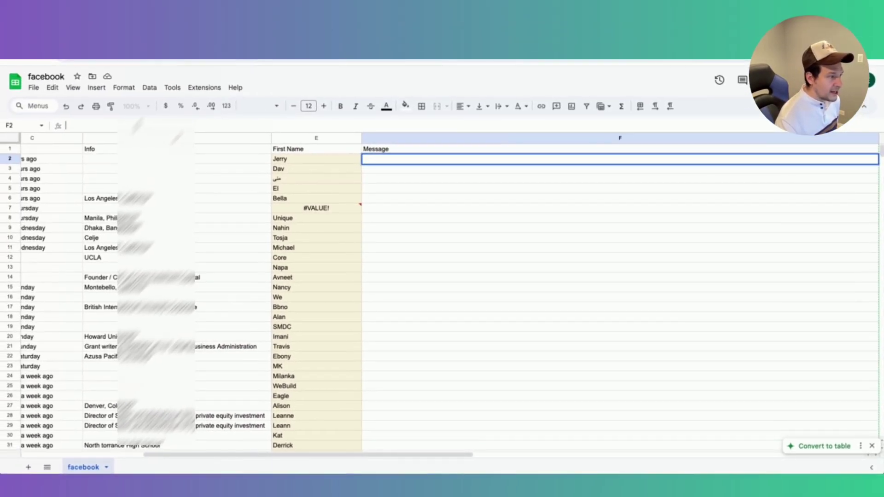
{"action": "key", "text": "ctrl+v"}
{"action": "left_click", "coordinate": [372, 217]}
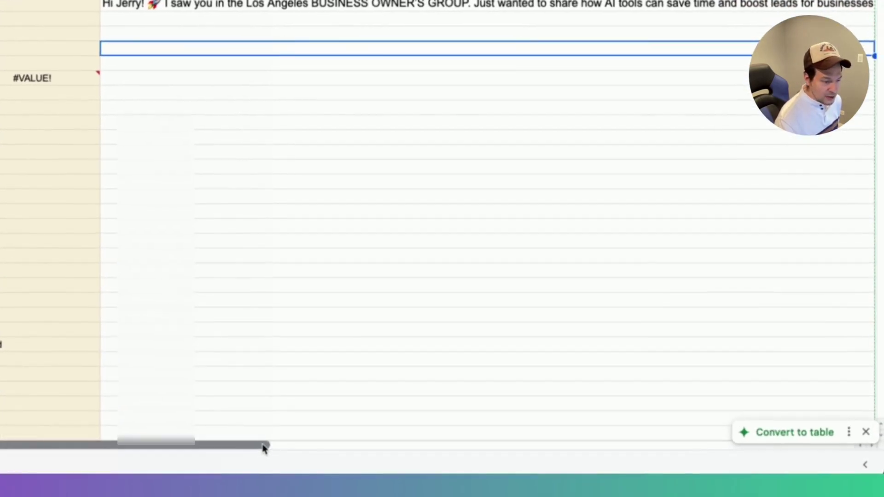
Fill the F2 message formula down through row 114
{"action": "left_click_drag", "start_coordinate": [469, 456], "coordinate": [541, 455]}
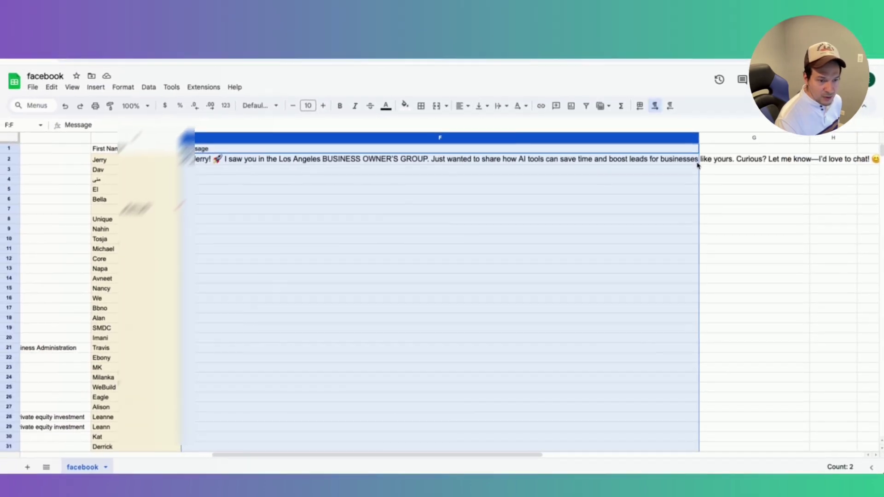
{"action": "left_click", "coordinate": [691, 165]}
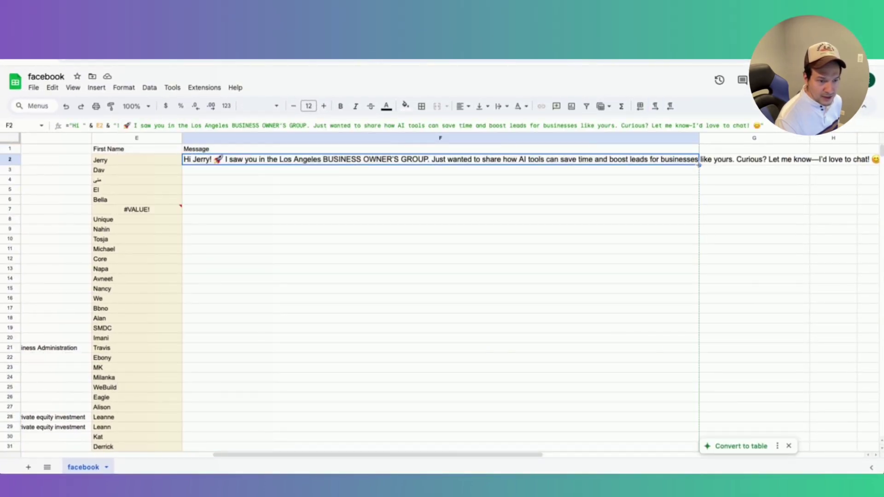
{"action": "double_click", "coordinate": [698, 164]}
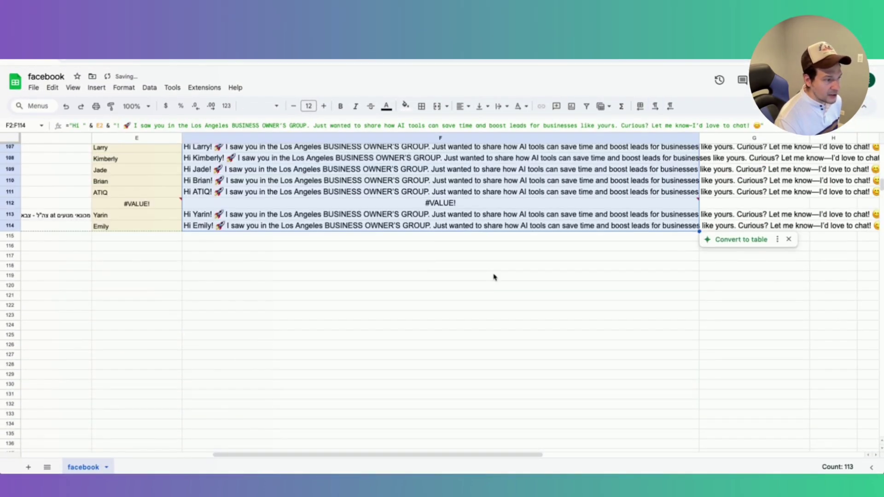
{"action": "scroll", "coordinate": [493, 277], "scroll_direction": "up", "scroll_amount": 7}
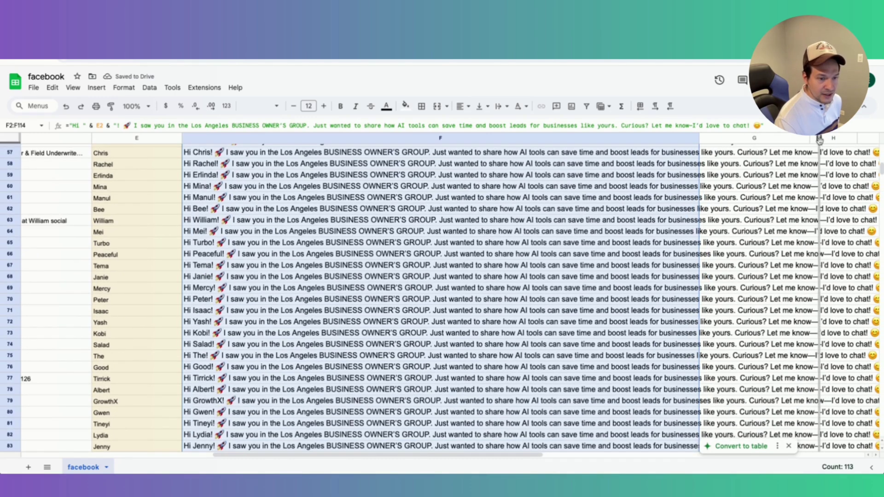
{"action": "left_click_drag", "start_coordinate": [876, 152], "coordinate": [876, 138]}
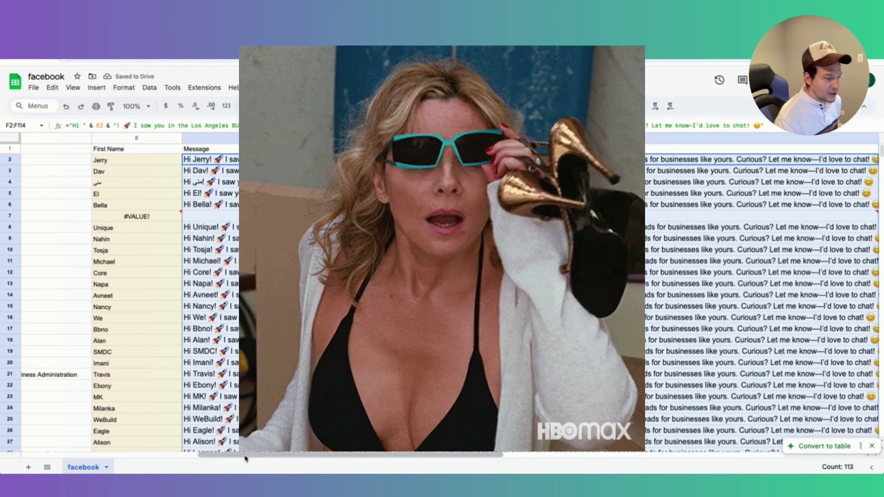
{"action": "left_click_drag", "start_coordinate": [278, 454], "coordinate": [362, 455]}
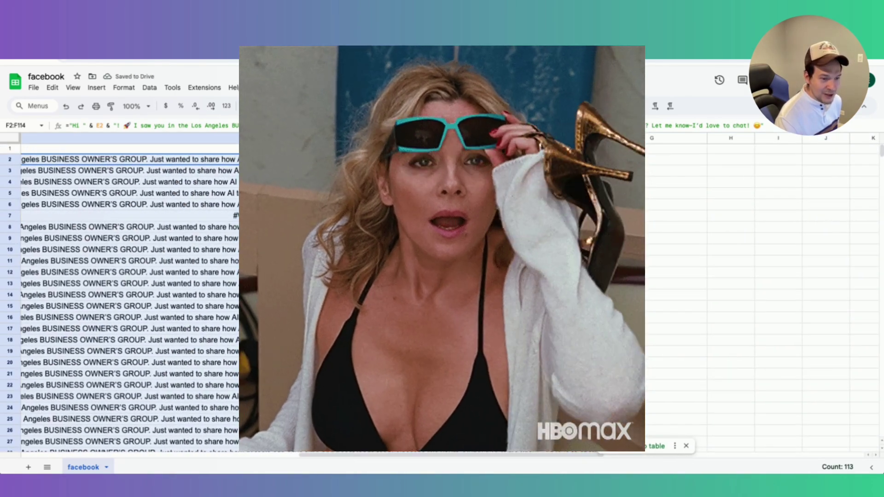
{"action": "scroll", "coordinate": [451, 294], "scroll_direction": "left", "scroll_amount": 5}
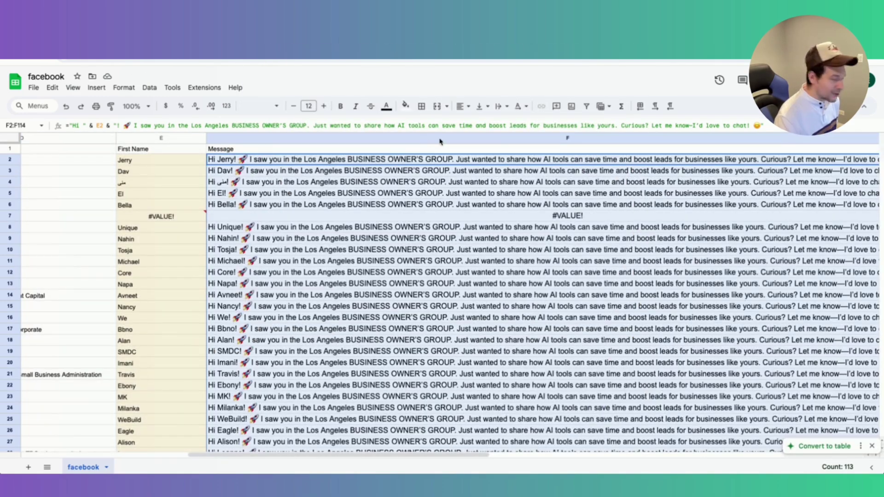